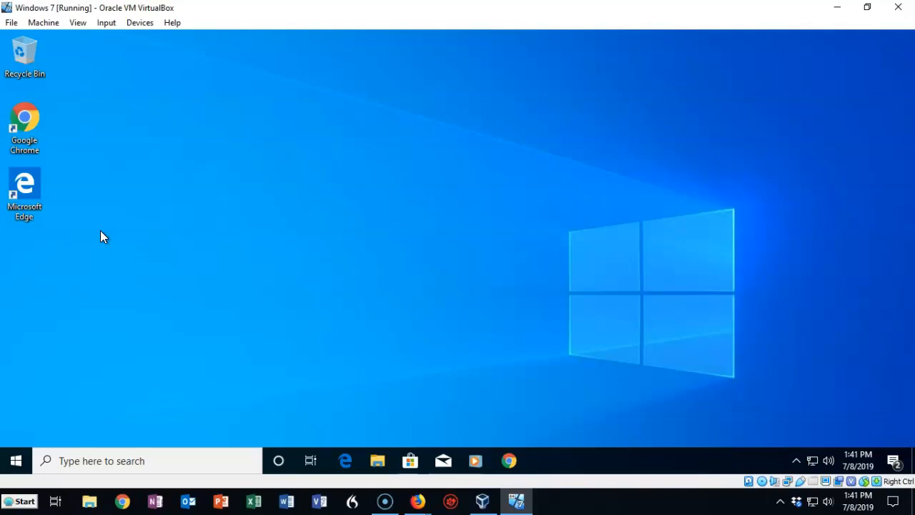
Search Windows for "defender" and open the Firewall & network protection page of Windows Security
click(85, 460)
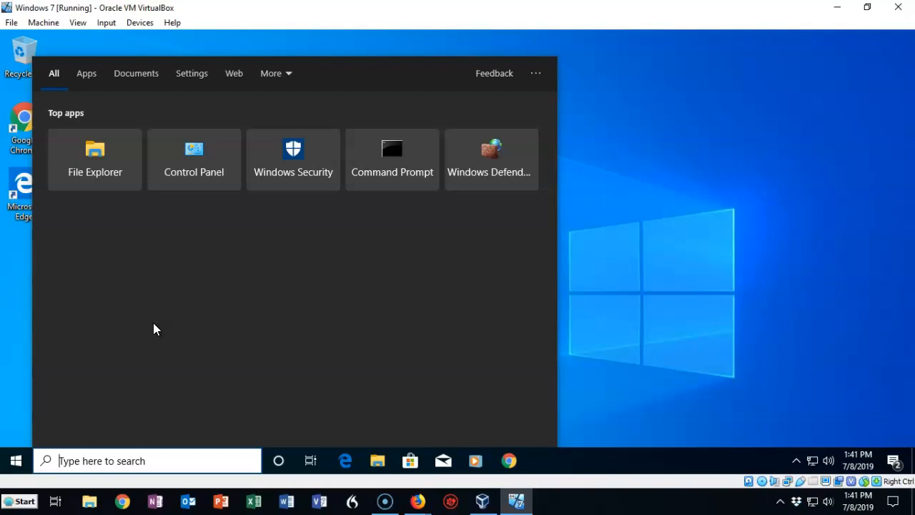
text(de)
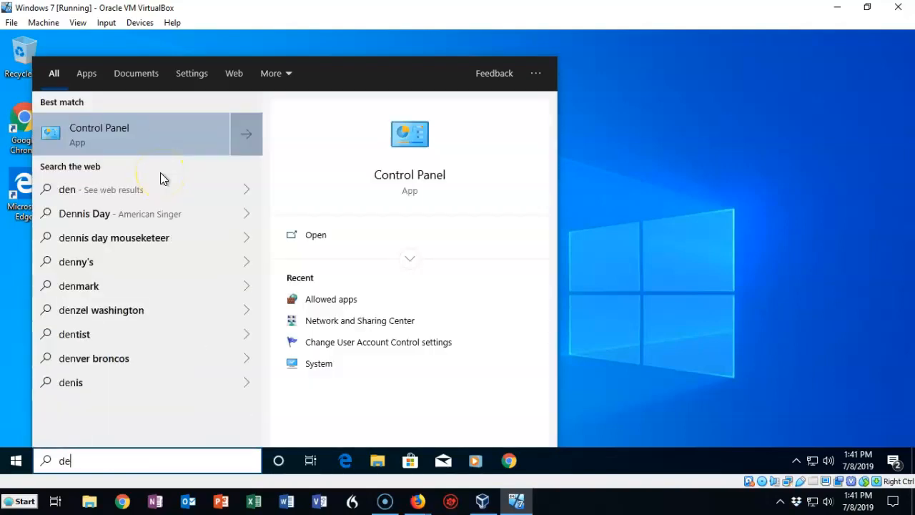
text(nfender)
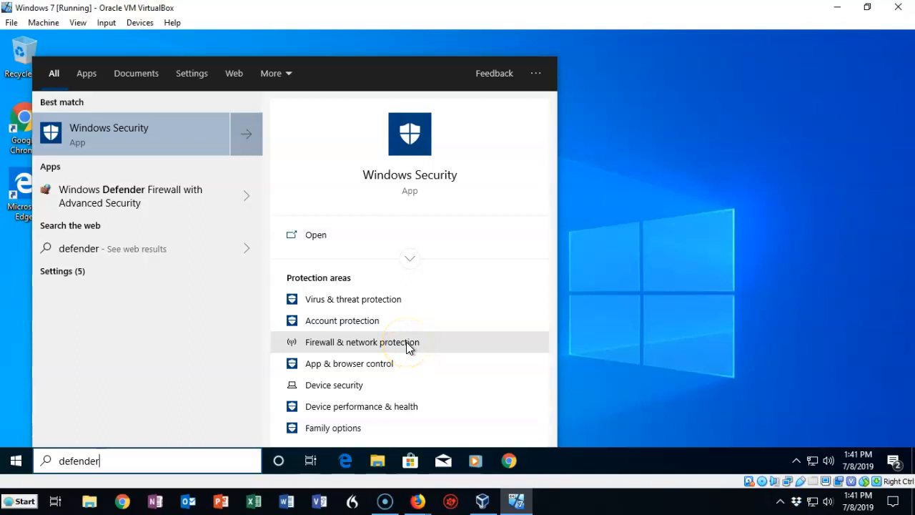
click(406, 342)
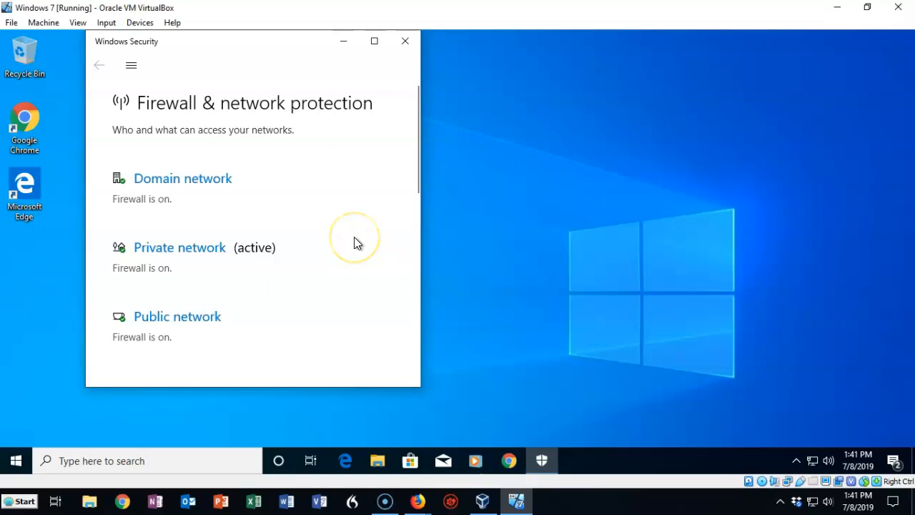
Open the settings for allowing an app through the firewall, and close the Windows Security window
scroll(354, 207, down, 4)
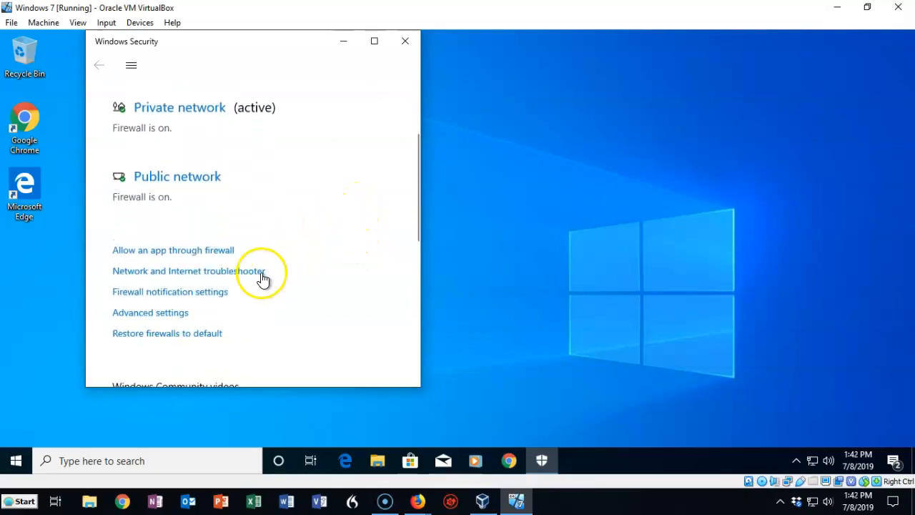
click(218, 256)
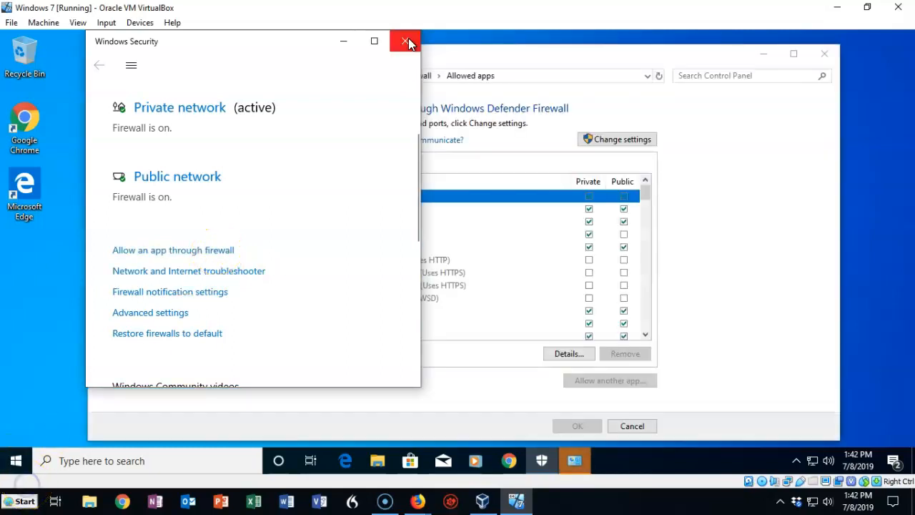
click(406, 40)
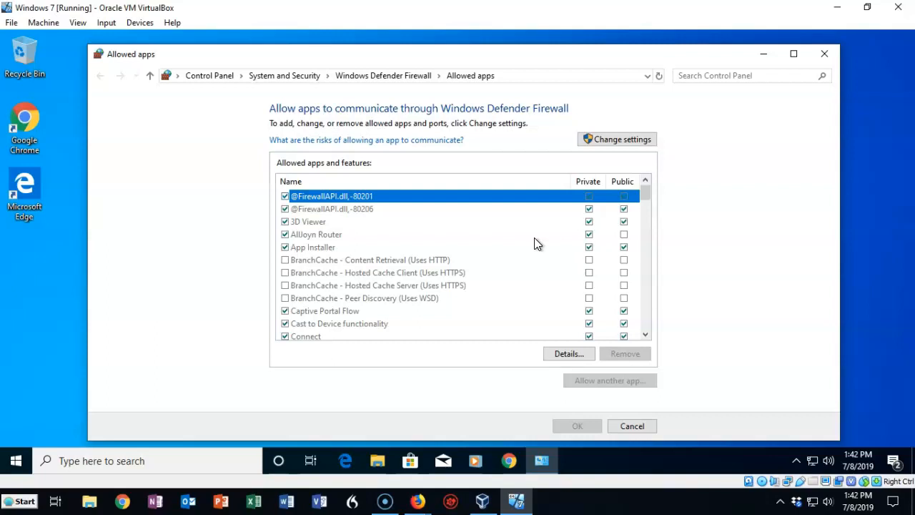
Unlock the allowed apps list for changes and allow iSCSI Service on both private and public networks
scroll(537, 244, down, 2)
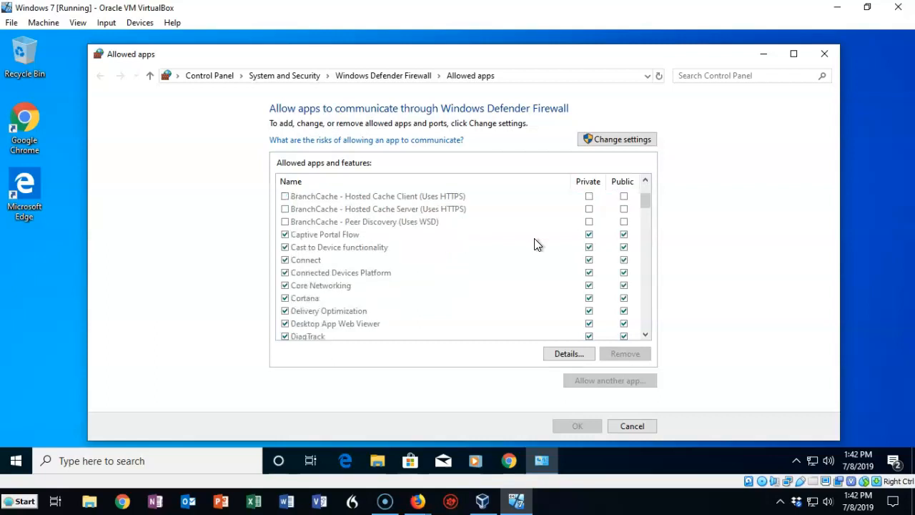
scroll(537, 244, down, 2)
scroll(537, 244, down, 4)
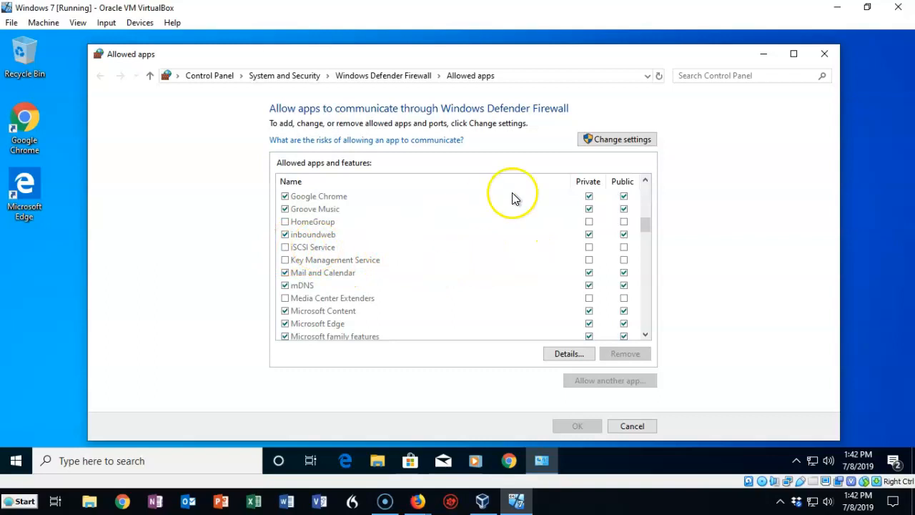
click(617, 144)
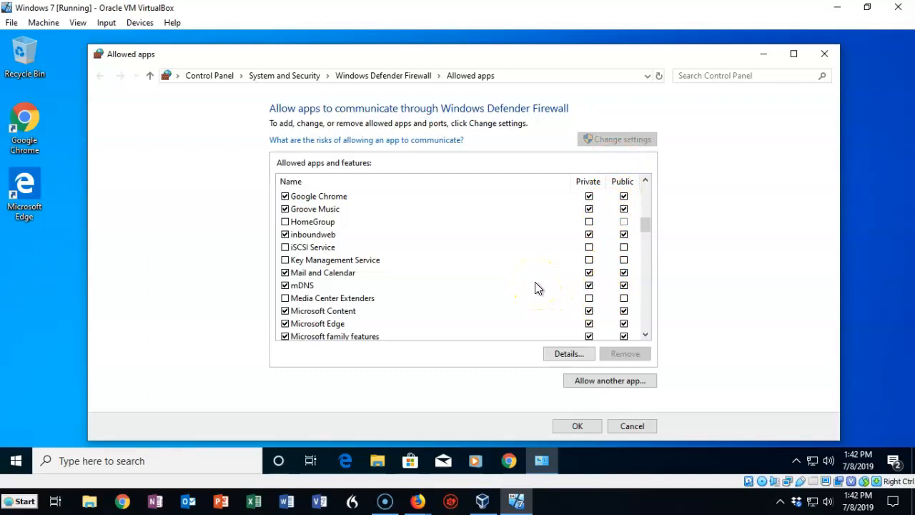
click(285, 248)
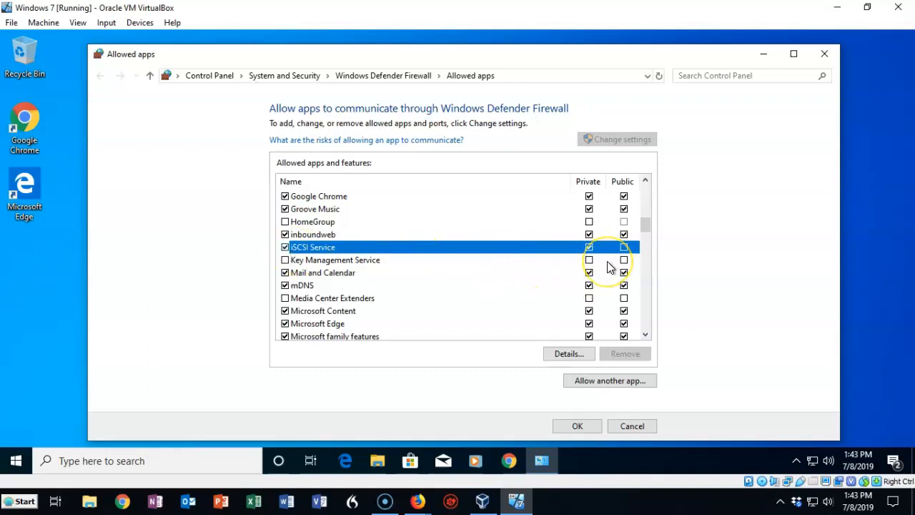
click(624, 247)
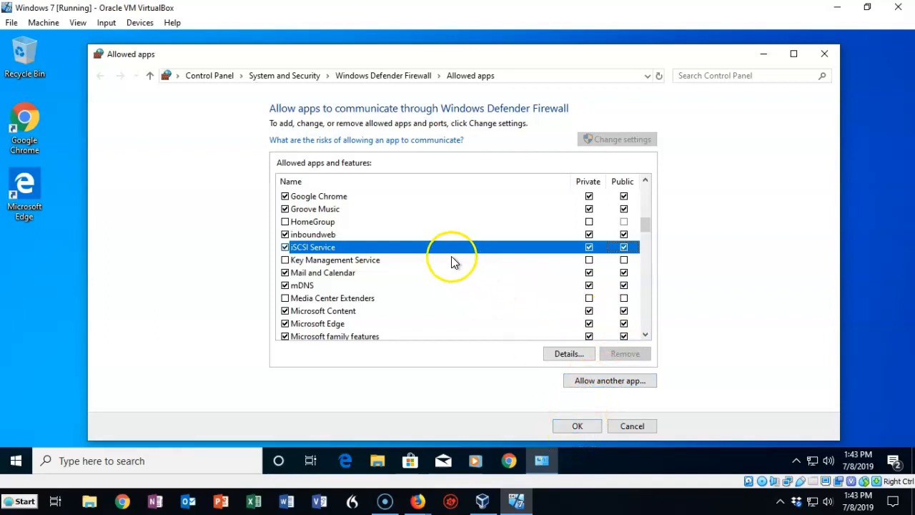
Browse the applications in the System32 folder for another app to allow, and cancel without adding one
click(599, 382)
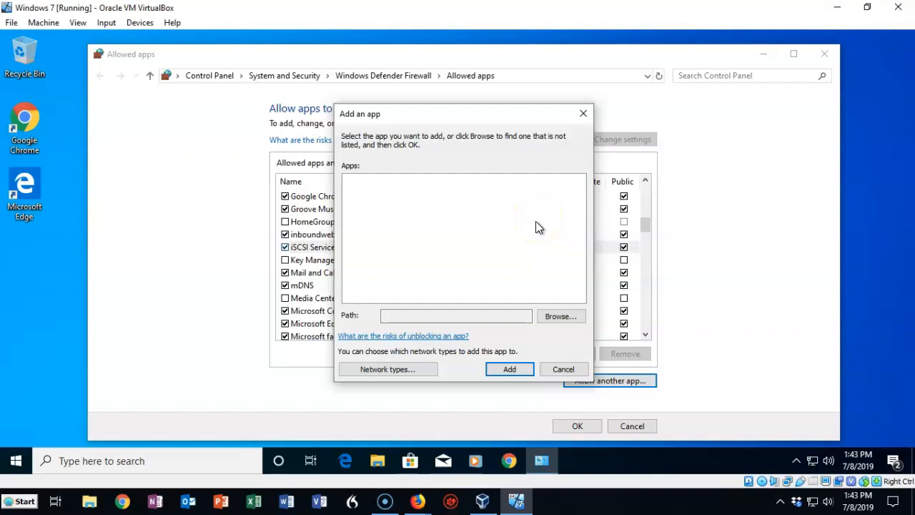
click(24, 483)
click(563, 316)
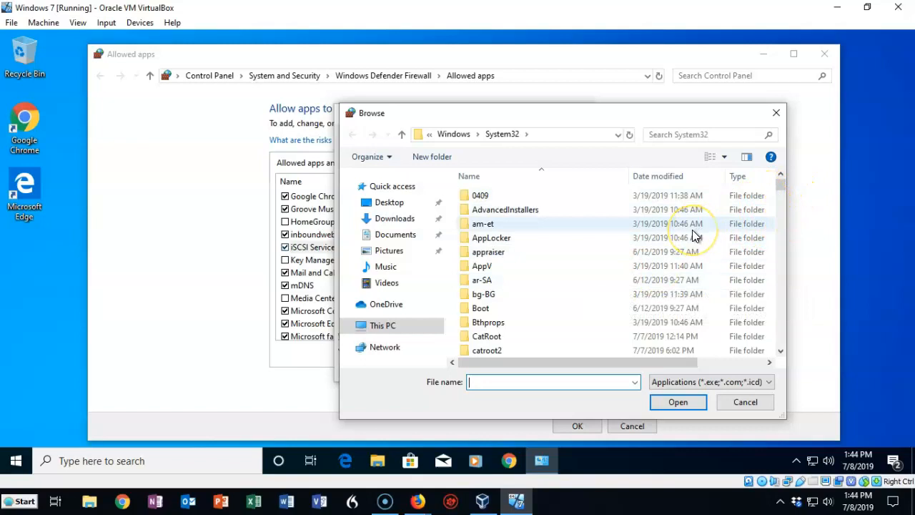
drag(779, 188, 778, 260)
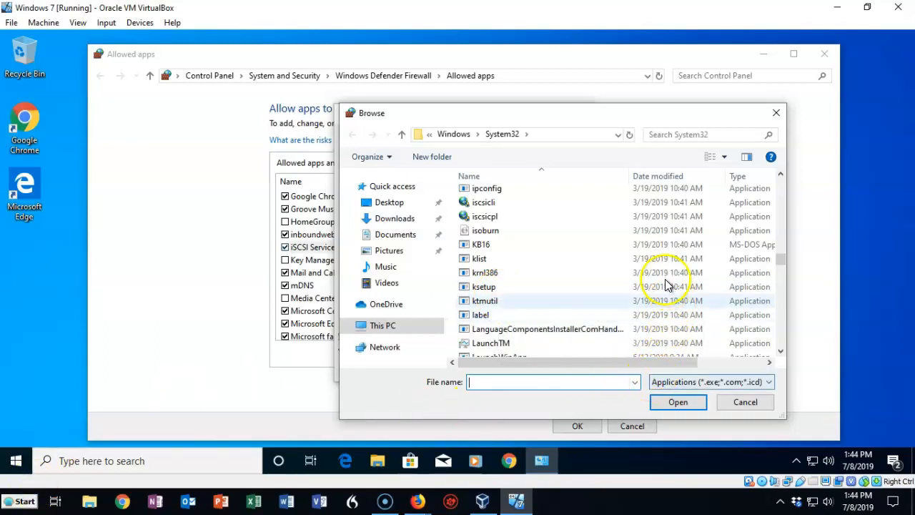
mouse_move(616, 267)
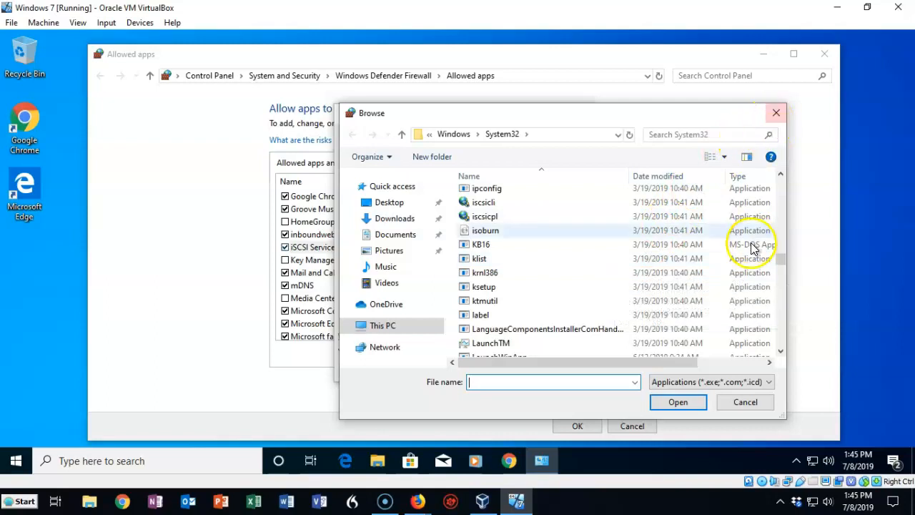
click(737, 403)
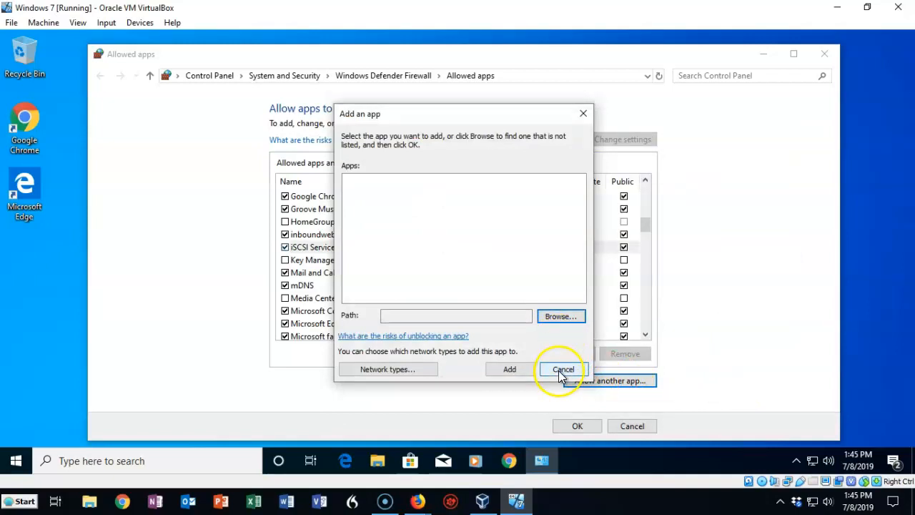
click(559, 370)
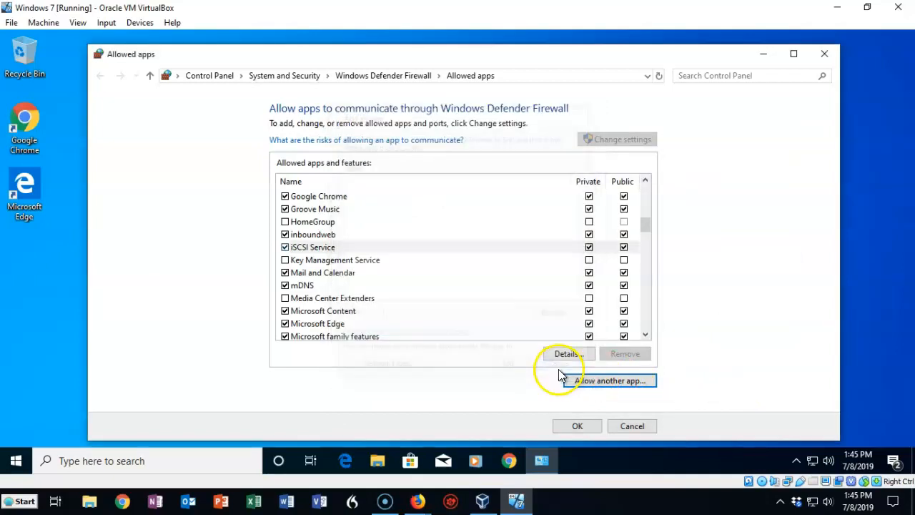
Turn on the display of file name extensions in File Explorer and return to the Allowed apps window
click(378, 464)
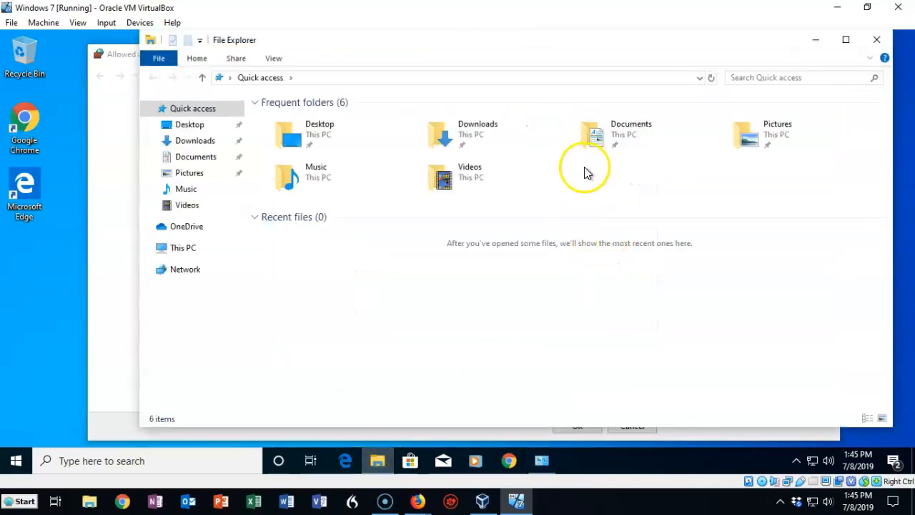
click(274, 58)
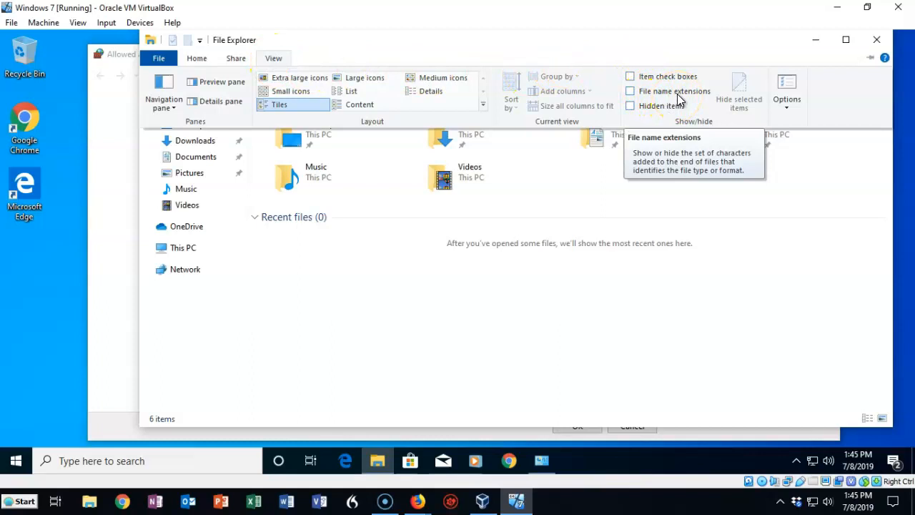
click(633, 91)
key(alt+Tab)
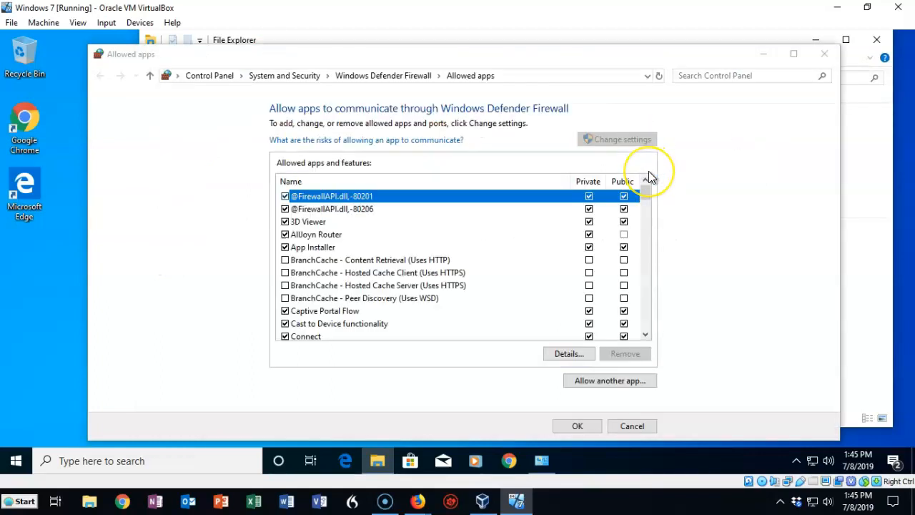
click(379, 463)
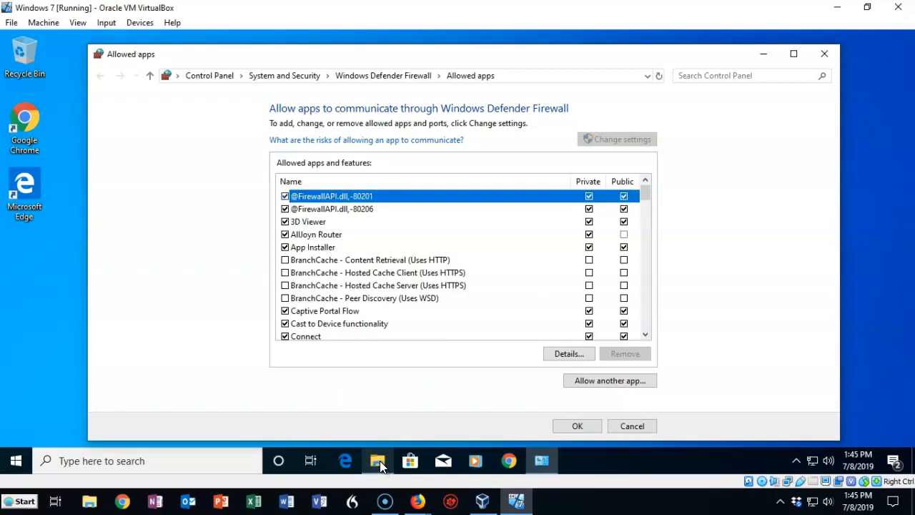
click(379, 459)
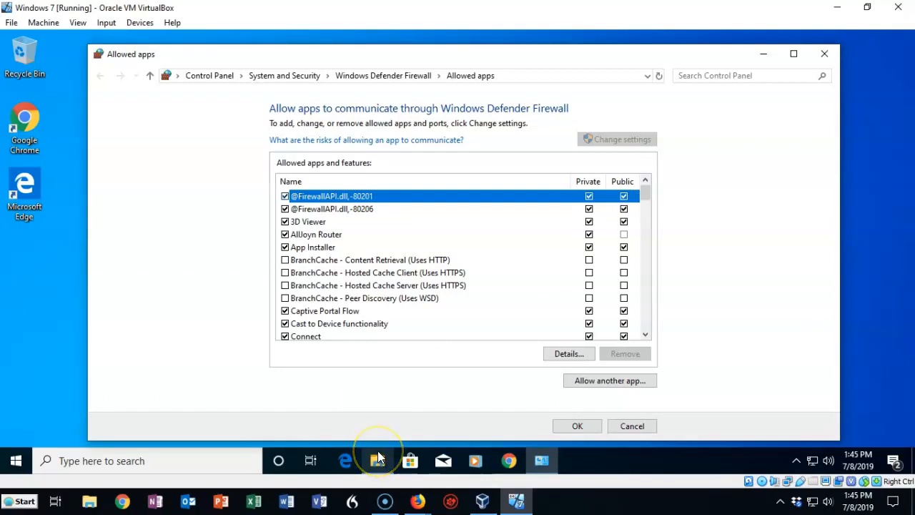
Browse for another app to allow among the executables in the Windows Media Player folder under Program Files on drive C:
click(598, 380)
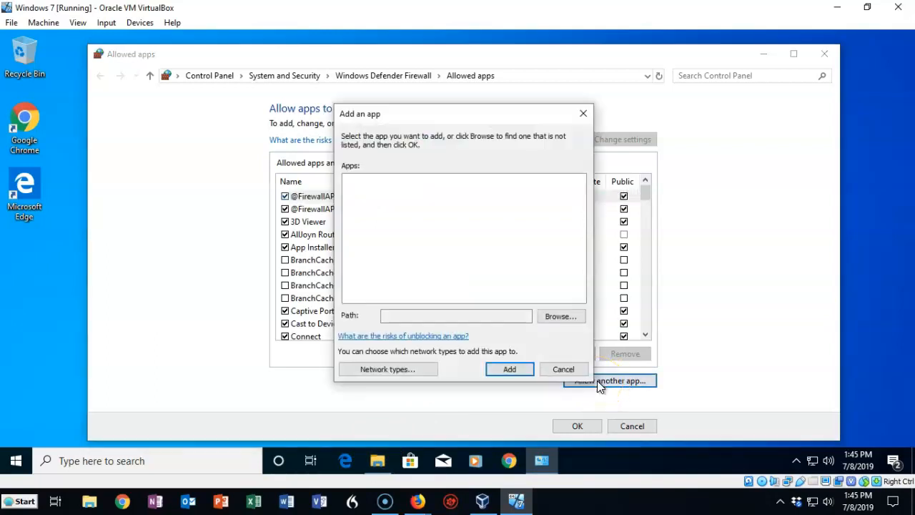
click(557, 319)
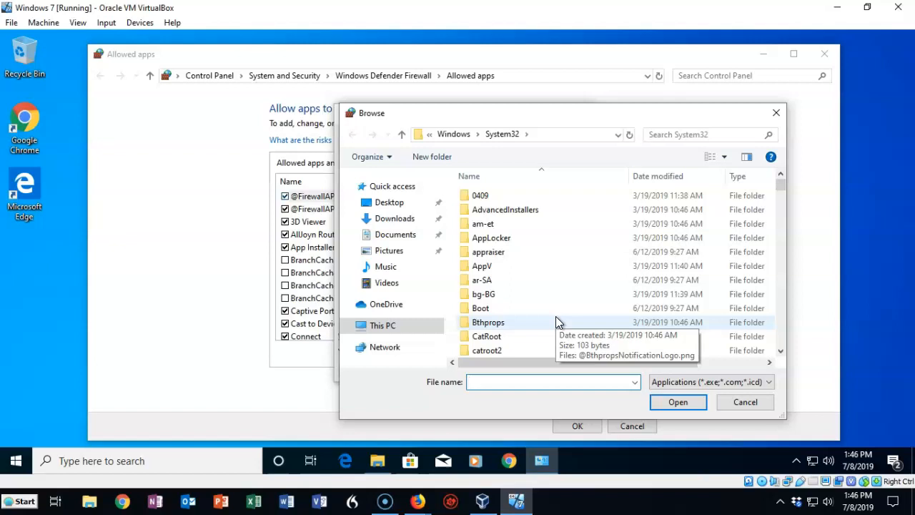
click(385, 327)
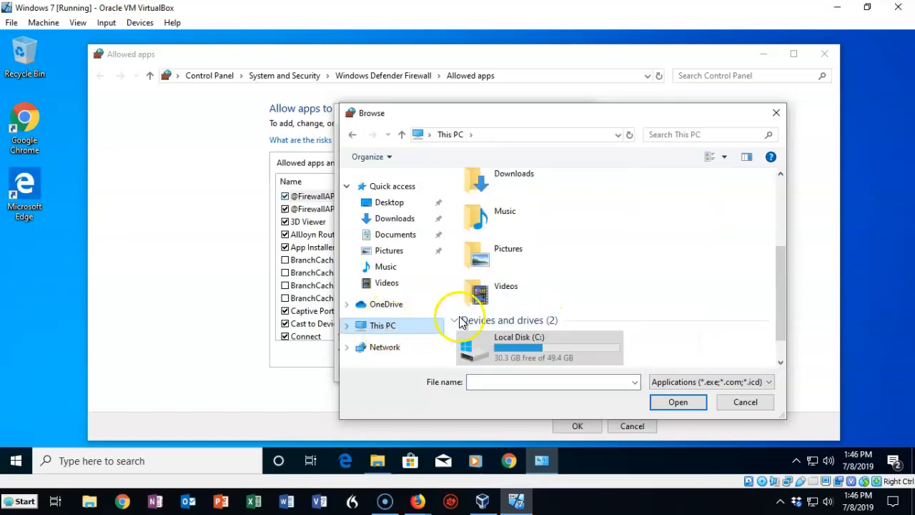
double_click(532, 349)
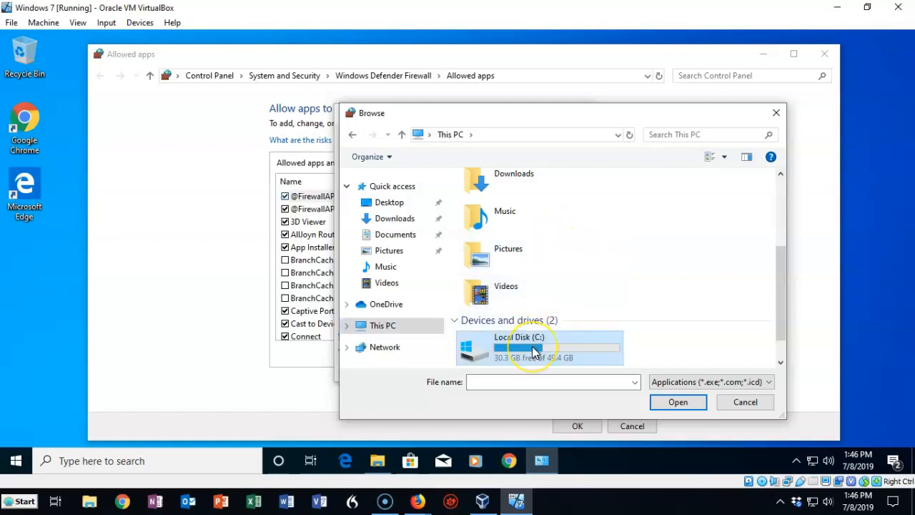
click(506, 225)
double_click(507, 225)
scroll(578, 236, down, 3)
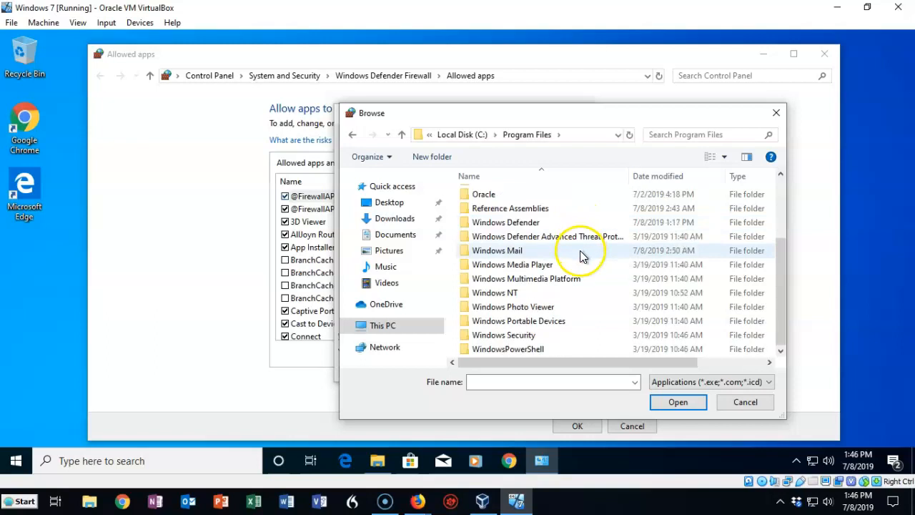
scroll(588, 312, up, 2)
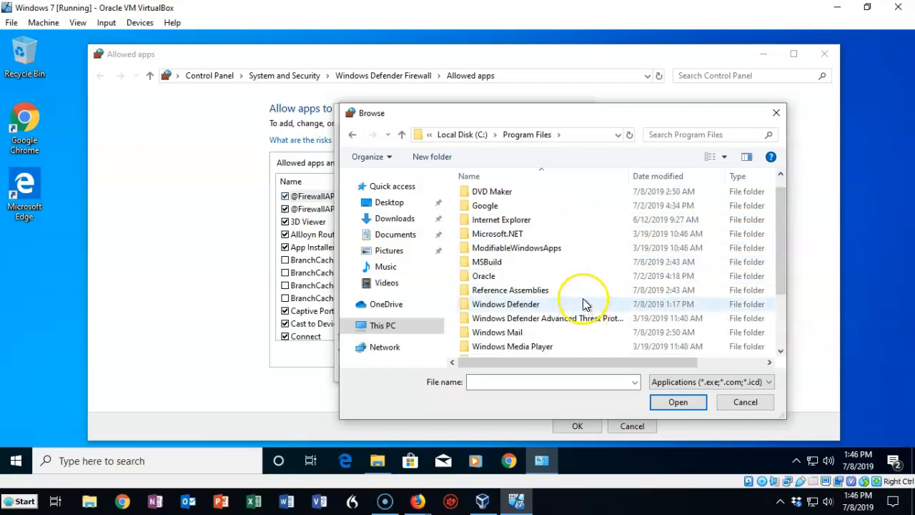
scroll(583, 304, down, 1)
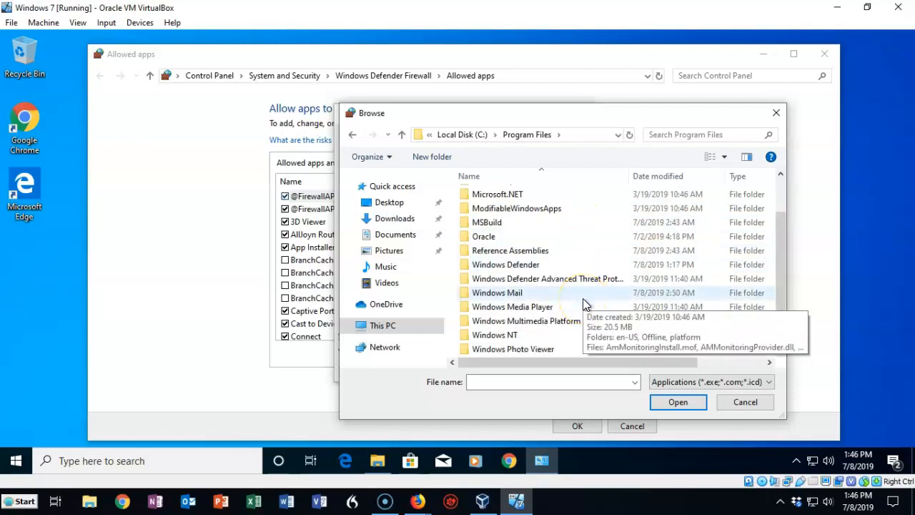
double_click(512, 307)
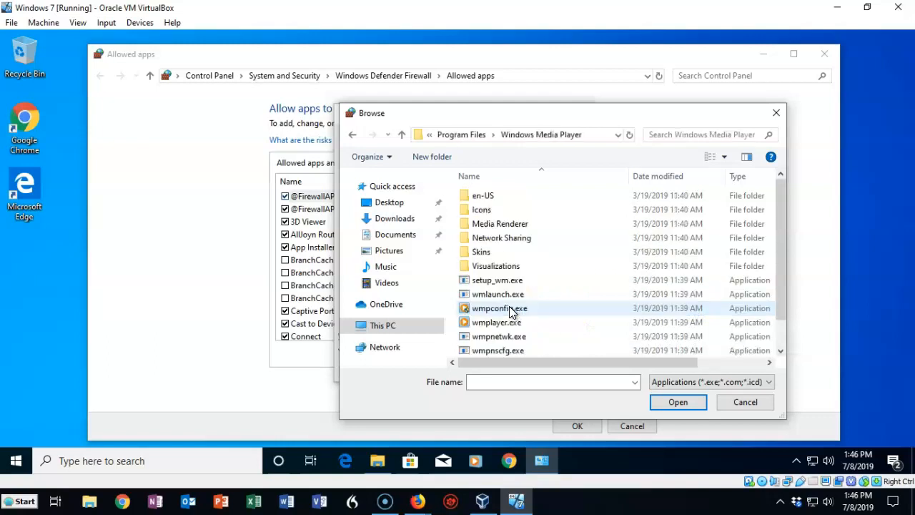
scroll(560, 277, down, 1)
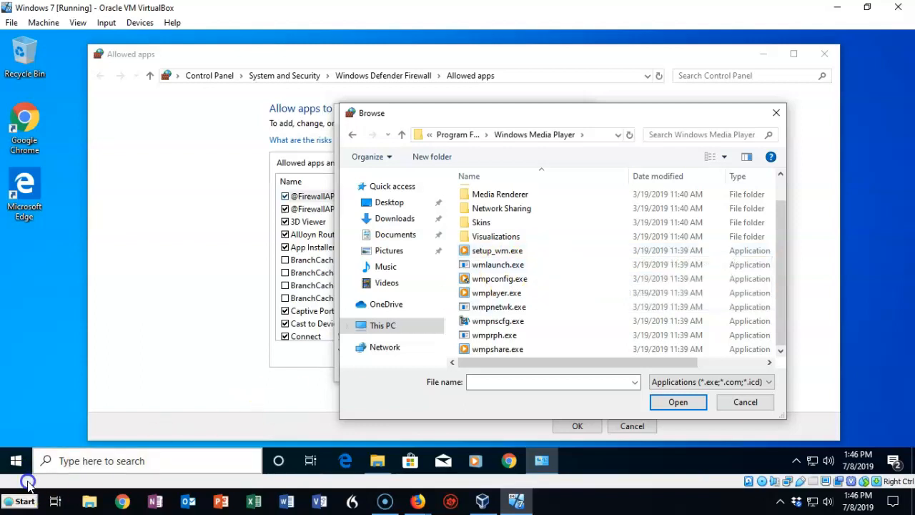
Cancel adding another app and save the allowed apps settings
click(743, 402)
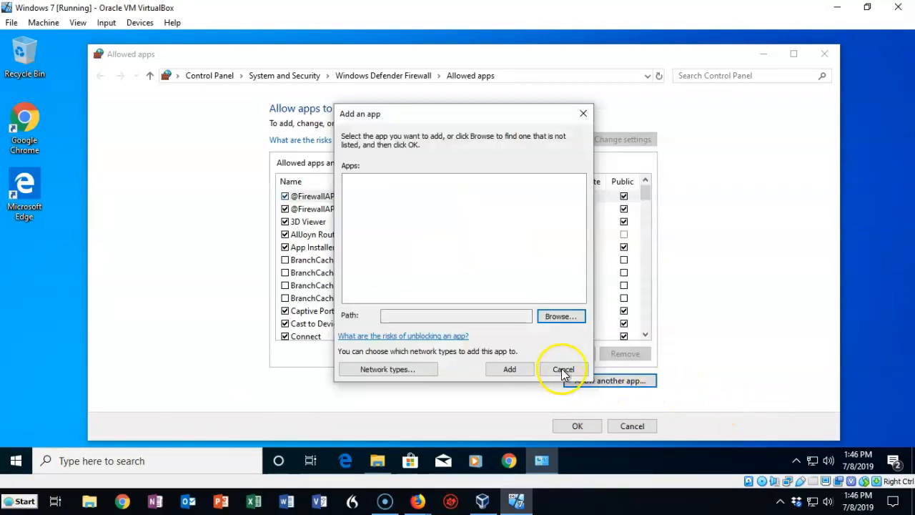
click(563, 369)
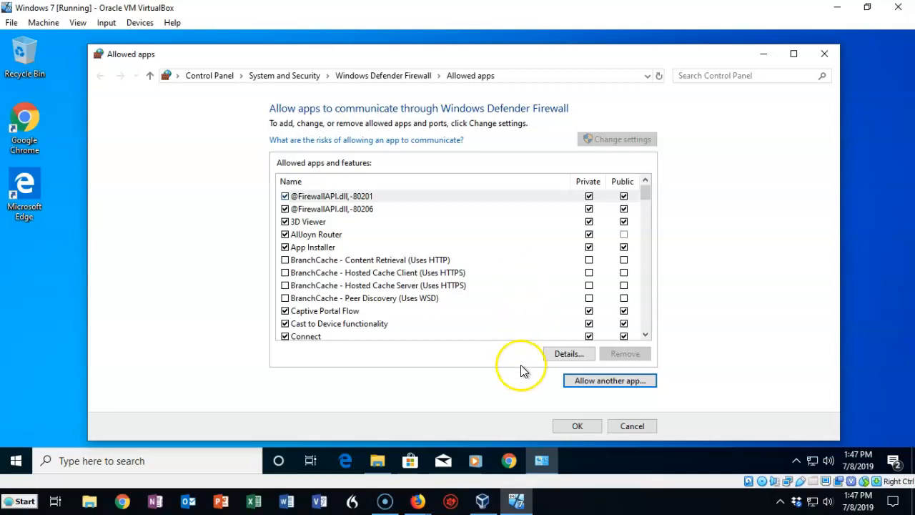
click(578, 425)
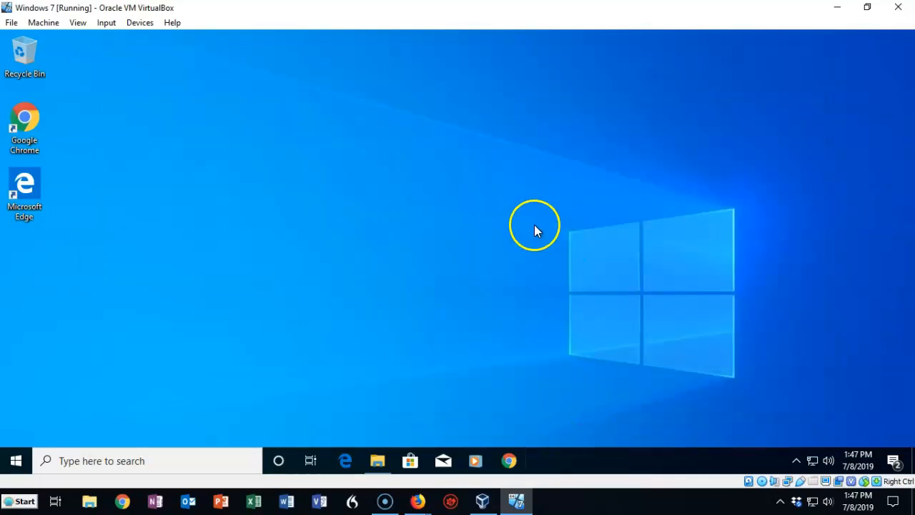